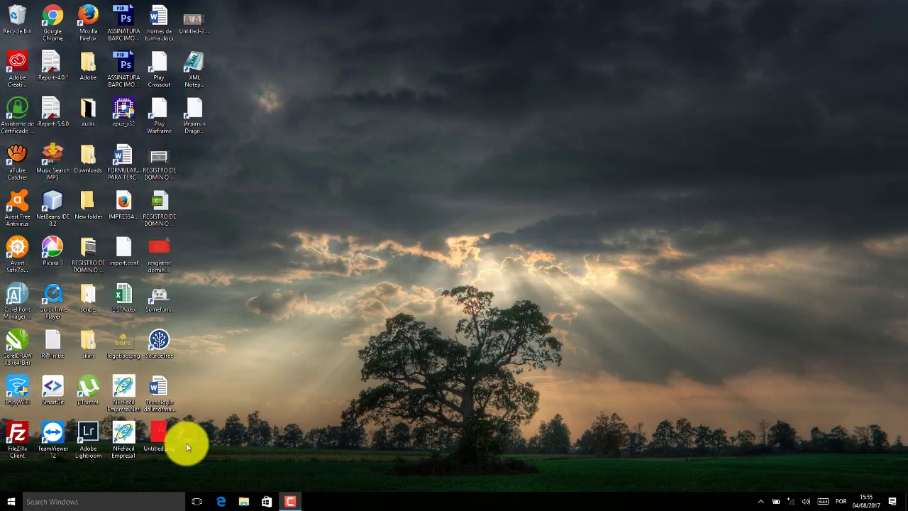
Browse the Windows Start menu's installed apps list, then close it.
{"action": "left_click", "coordinate": [11, 504]}
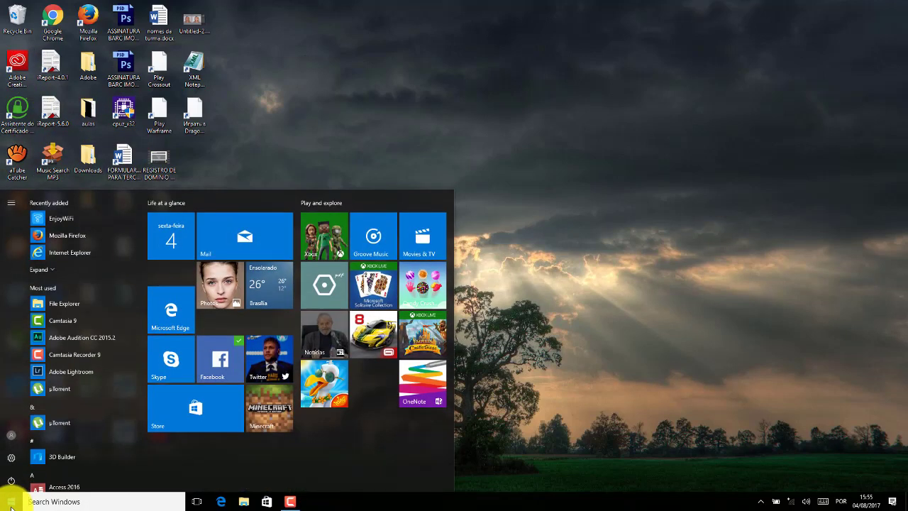
{"action": "left_click_drag", "start_coordinate": [143, 208], "coordinate": [145, 279]}
{"action": "scroll", "coordinate": [145, 279], "scroll_direction": "down", "scroll_amount": 3}
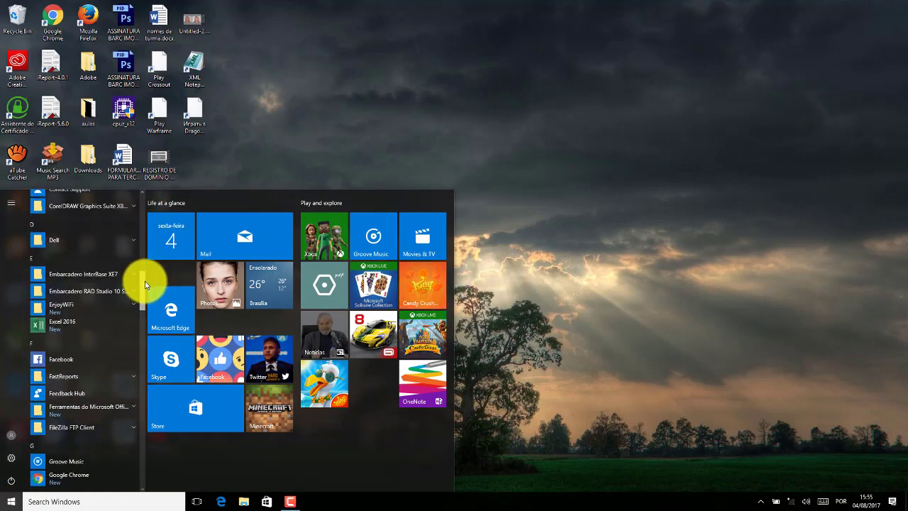
{"action": "left_click", "coordinate": [311, 146]}
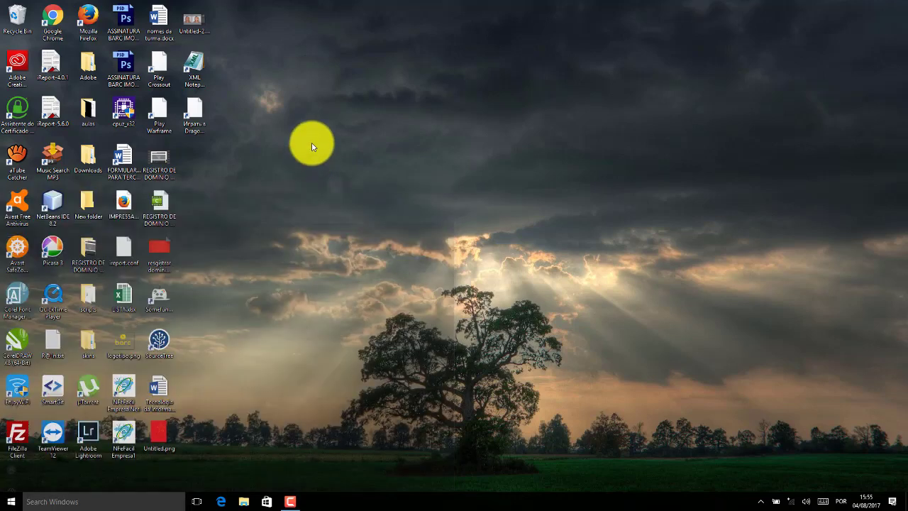
{"action": "left_click", "coordinate": [11, 500]}
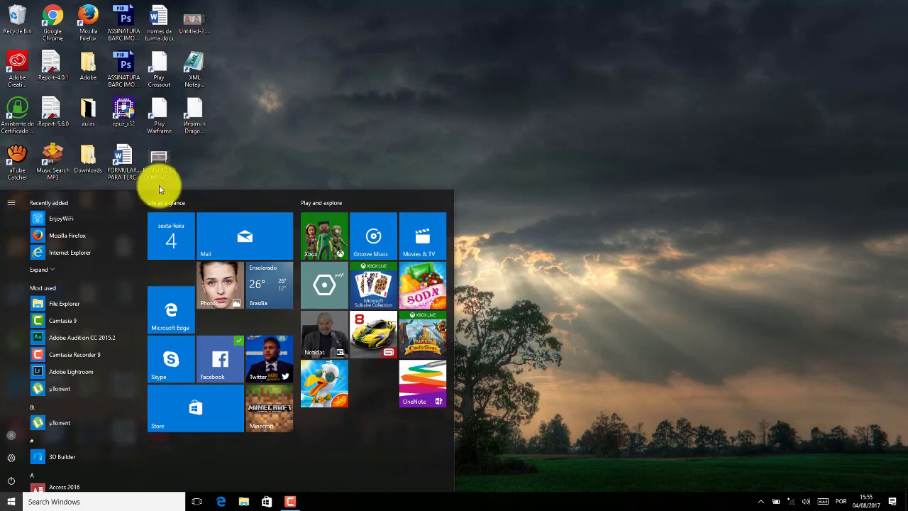
{"action": "left_click", "coordinate": [289, 145]}
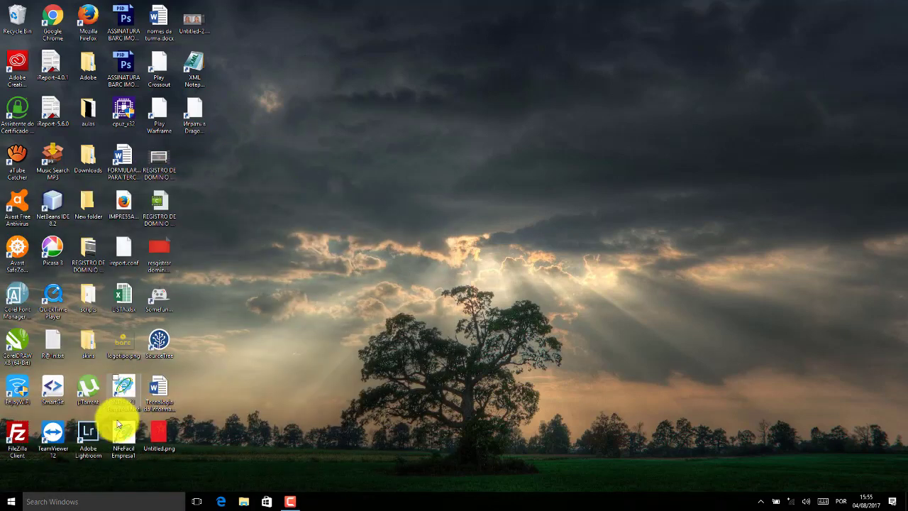
Search the taskbar for EXCEL and launch Excel 2016.
{"action": "left_click", "coordinate": [76, 504]}
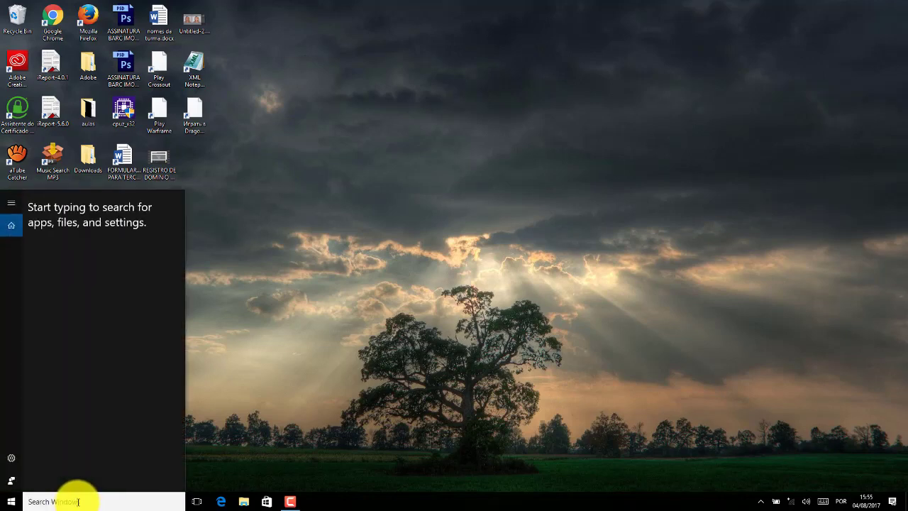
{"action": "type", "text": "EXCEL"}
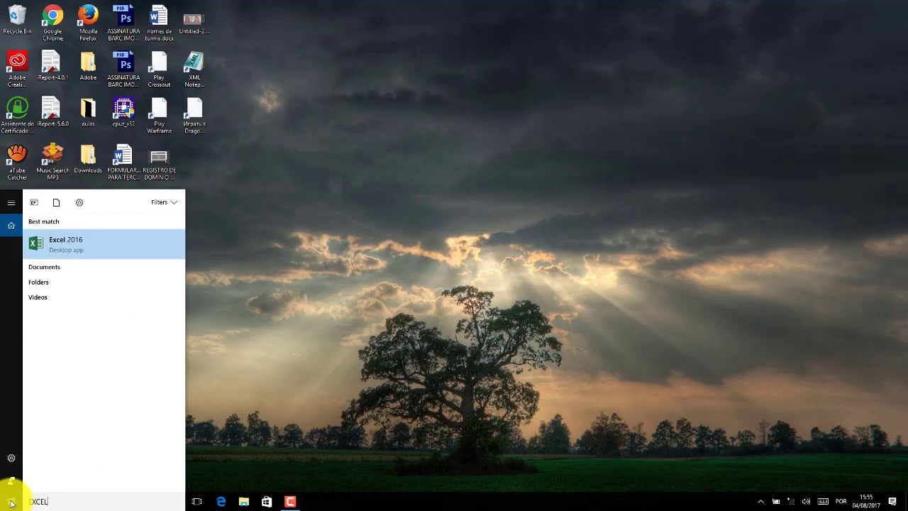
{"action": "left_click", "coordinate": [60, 245]}
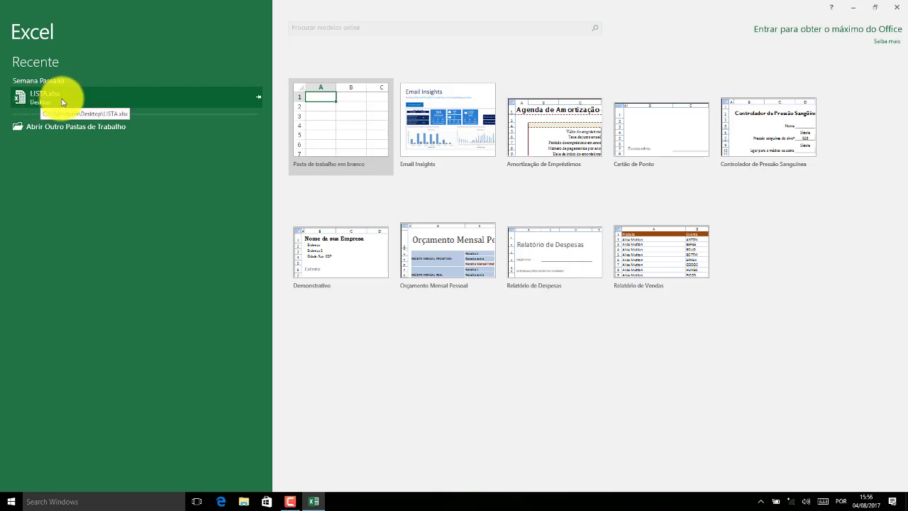
Create a blank workbook, Pasta1, from the 'Pasta de trabalho em branco' template.
{"action": "mouse_move", "coordinate": [44, 97]}
{"action": "left_click", "coordinate": [35, 93]}
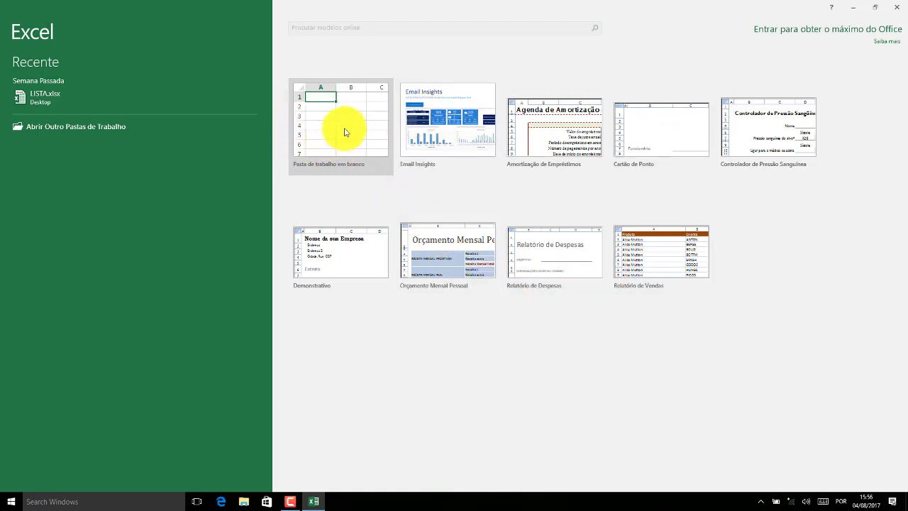
{"action": "mouse_move", "coordinate": [447, 126]}
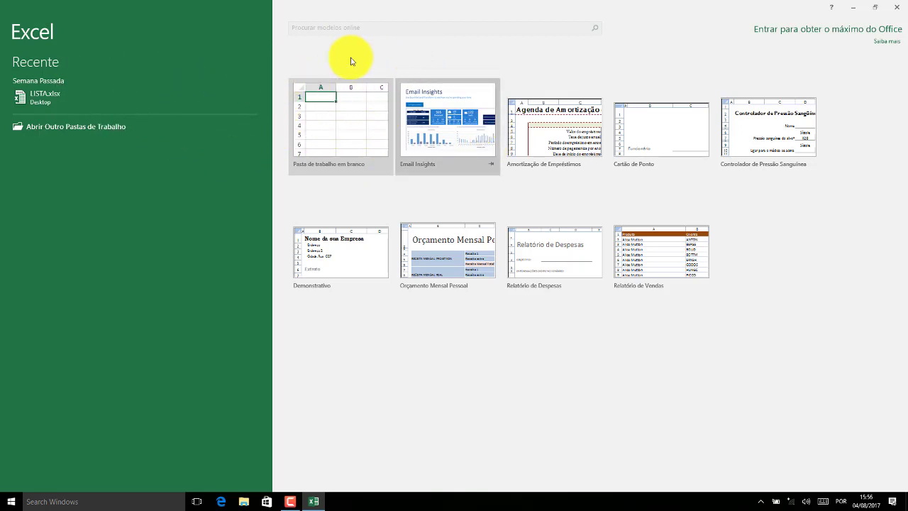
{"action": "left_click", "coordinate": [356, 124]}
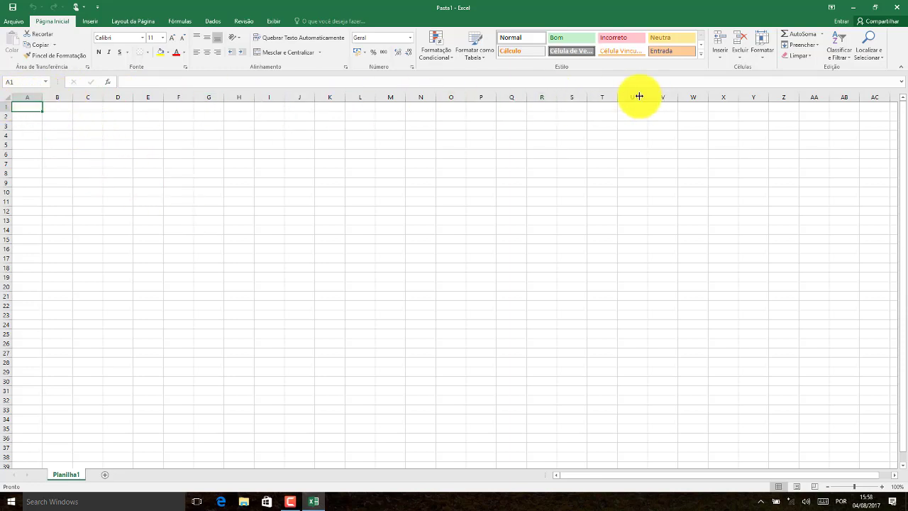
{"action": "left_click", "coordinate": [25, 97]}
{"action": "left_click", "coordinate": [58, 97]}
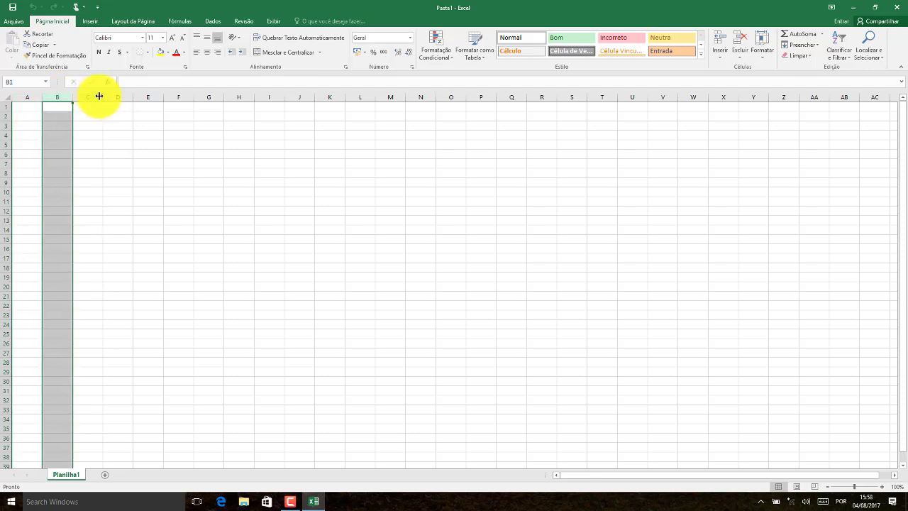
{"action": "left_click", "coordinate": [7, 132]}
{"action": "left_click", "coordinate": [116, 135]}
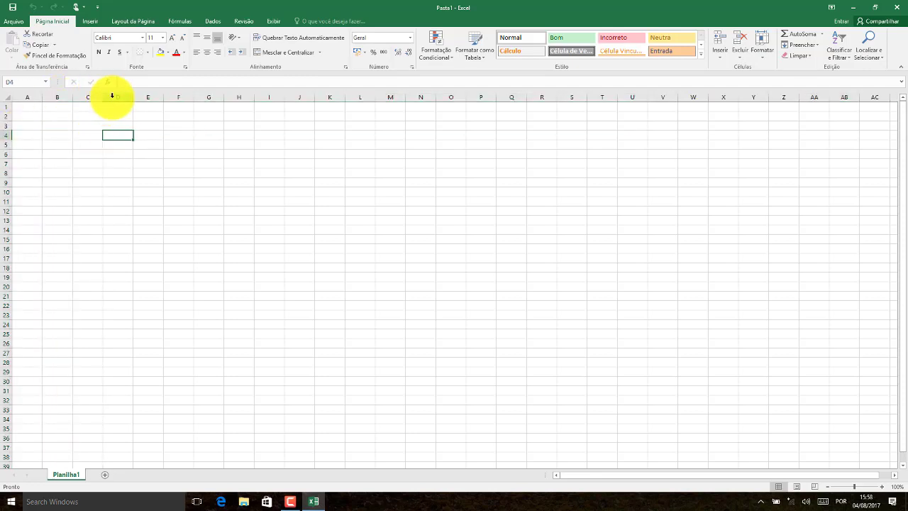
{"action": "left_click", "coordinate": [118, 96]}
{"action": "left_click", "coordinate": [148, 97]}
{"action": "left_click", "coordinate": [170, 98]}
{"action": "left_click", "coordinate": [239, 135]}
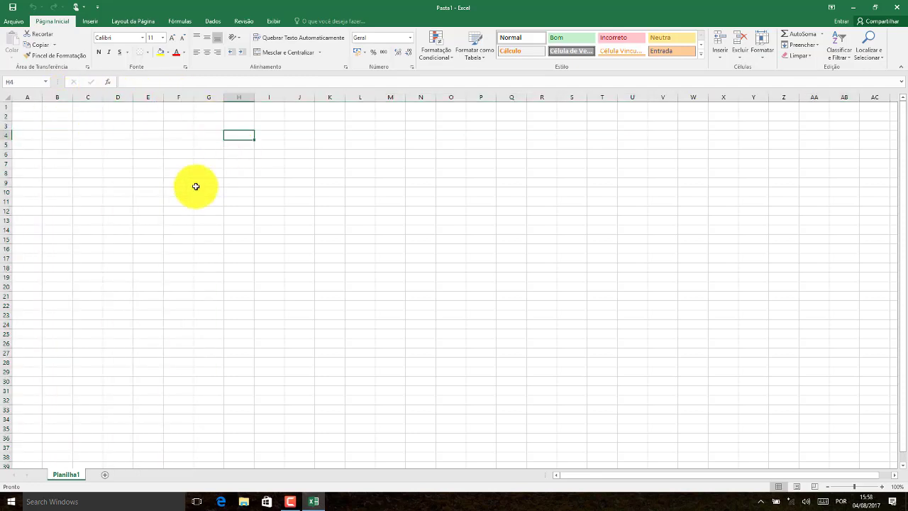
{"action": "left_click", "coordinate": [148, 211]}
{"action": "left_click", "coordinate": [209, 258]}
{"action": "left_click", "coordinate": [421, 267]}
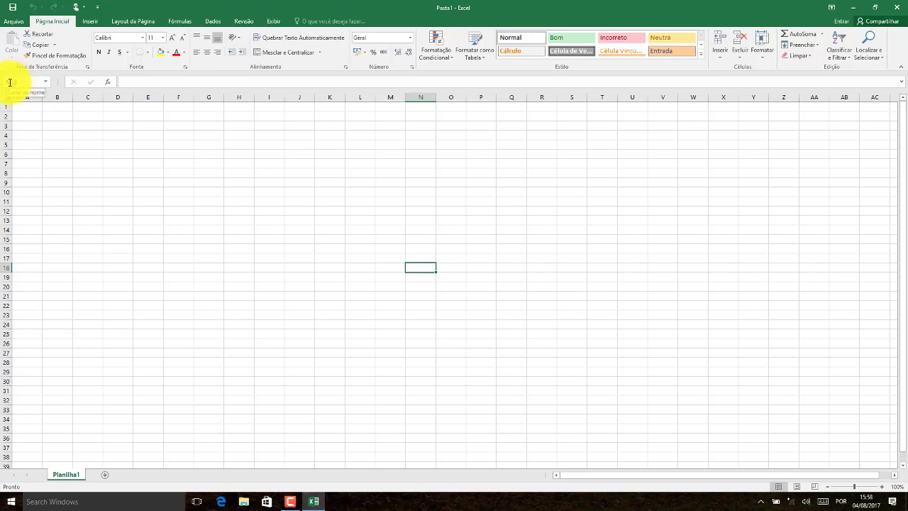
{"action": "left_click", "coordinate": [209, 136]}
{"action": "left_click", "coordinate": [330, 182]}
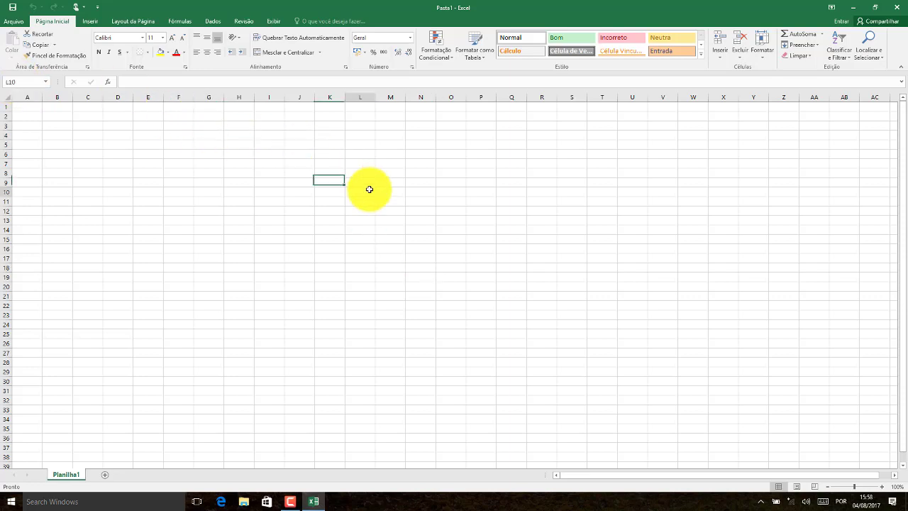
{"action": "left_click", "coordinate": [355, 240]}
{"action": "left_click", "coordinate": [213, 220]}
{"action": "left_click", "coordinate": [179, 172]}
{"action": "left_click", "coordinate": [298, 173]}
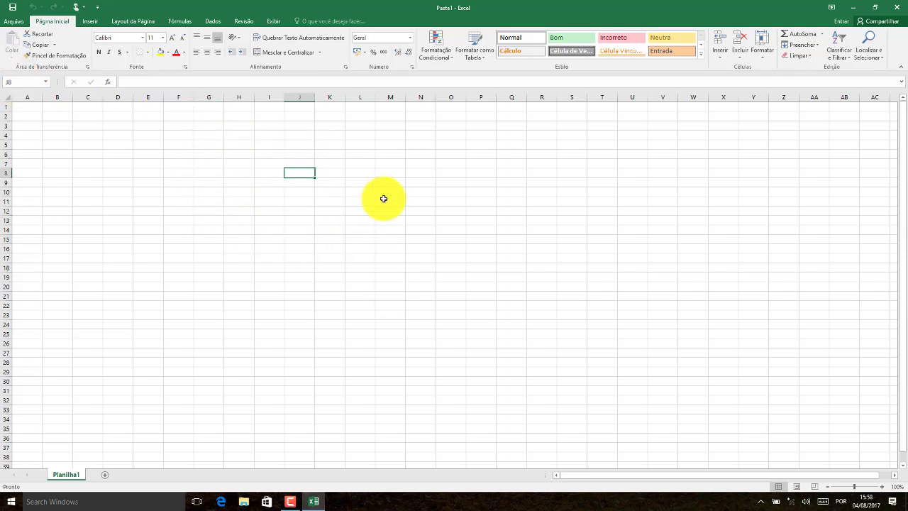
{"action": "left_click", "coordinate": [332, 230]}
{"action": "left_click", "coordinate": [209, 202]}
{"action": "left_click", "coordinate": [178, 187]}
{"action": "left_click", "coordinate": [390, 189]}
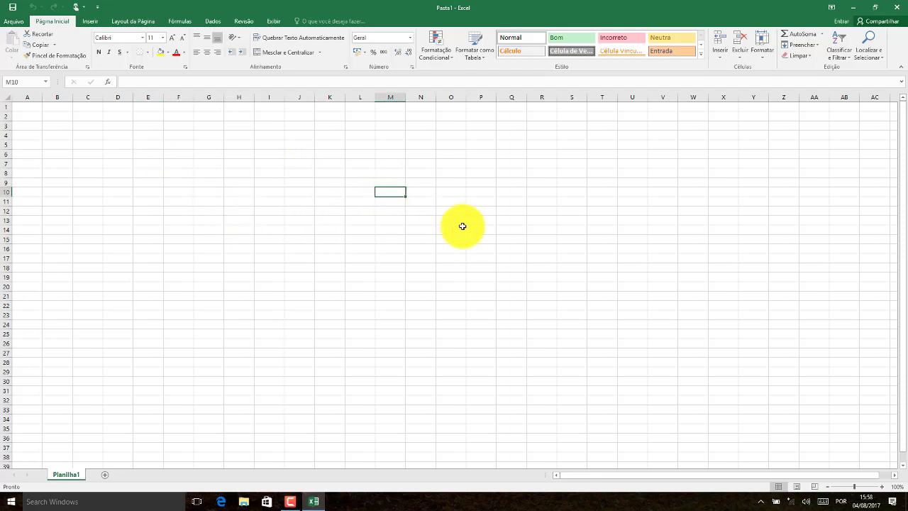
{"action": "left_click", "coordinate": [481, 274]}
{"action": "left_click", "coordinate": [330, 283]}
{"action": "left_click", "coordinate": [198, 201]}
{"action": "left_click", "coordinate": [454, 240]}
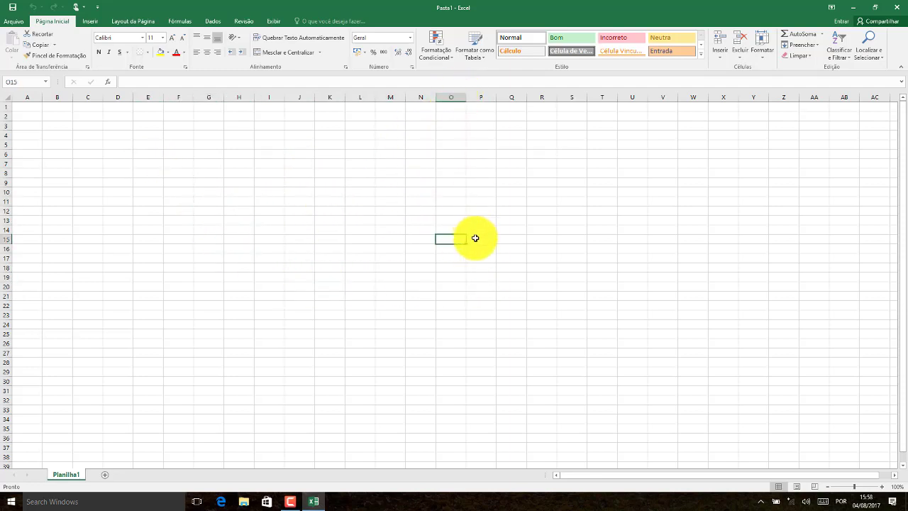
{"action": "left_click", "coordinate": [91, 107]}
{"action": "left_click", "coordinate": [178, 174]}
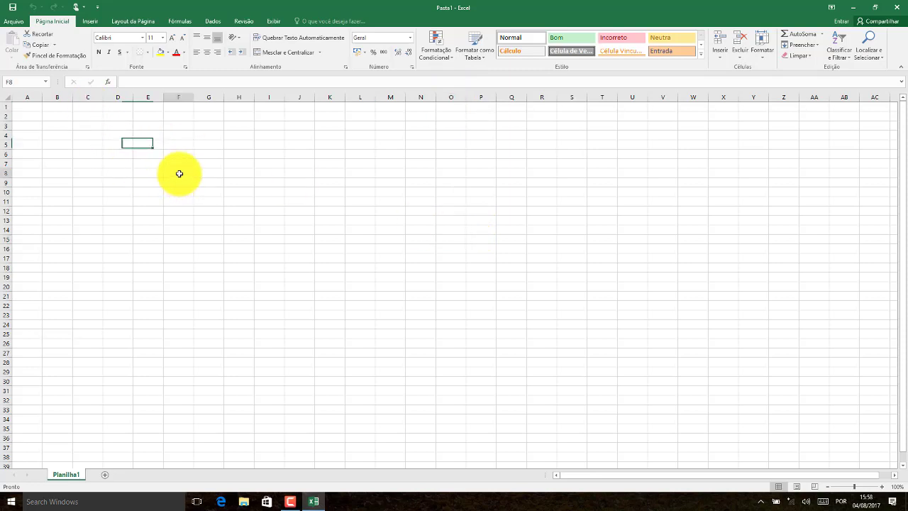
{"action": "left_click", "coordinate": [213, 173]}
{"action": "left_click", "coordinate": [242, 173]}
{"action": "left_click", "coordinate": [147, 183]}
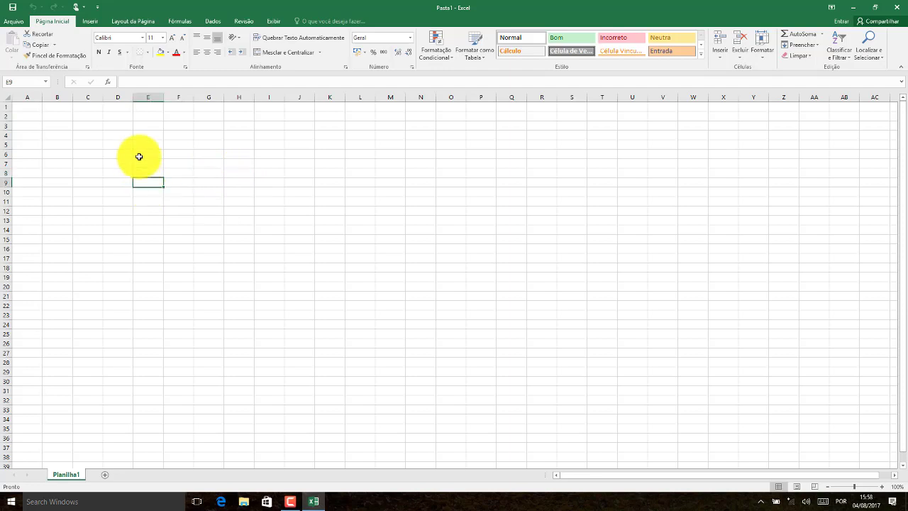
{"action": "left_click", "coordinate": [293, 154]}
{"action": "left_click", "coordinate": [209, 210]}
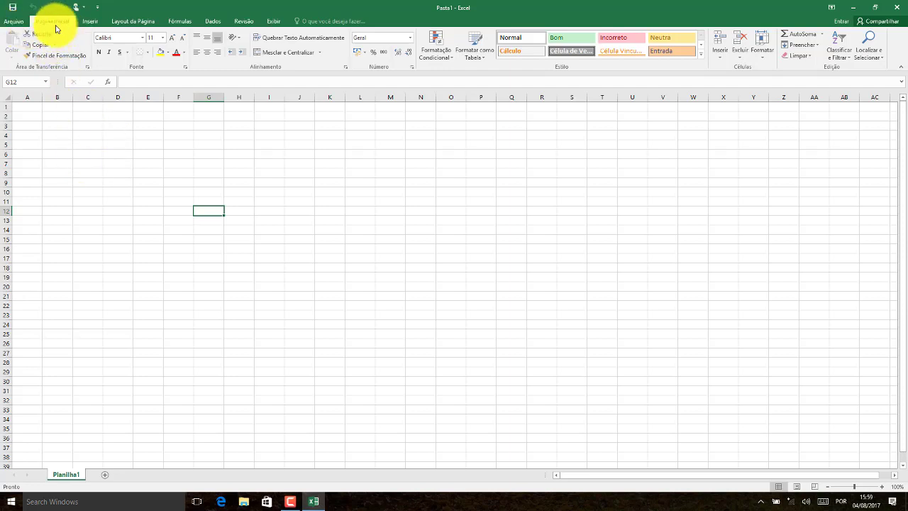
Look at the File backstage, then view the Inserir through Exibir ribbon tabs.
{"action": "left_click", "coordinate": [12, 21]}
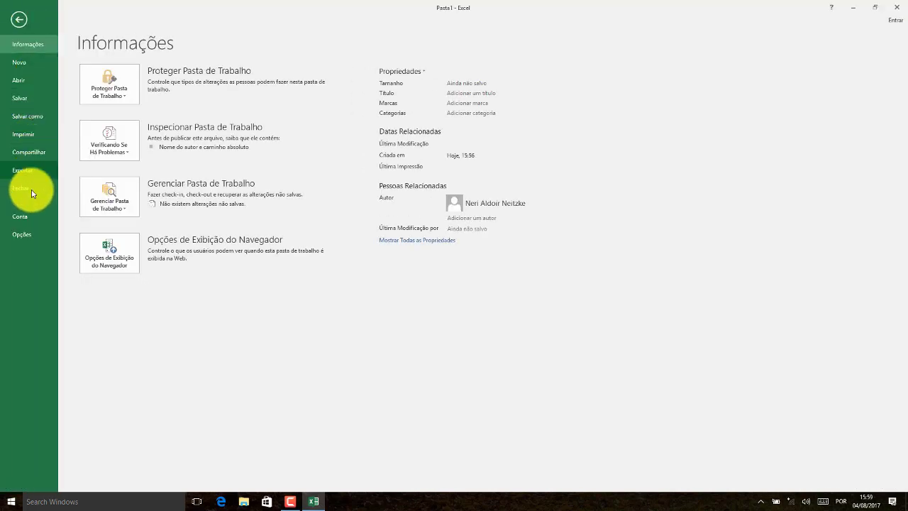
{"action": "left_click", "coordinate": [22, 32]}
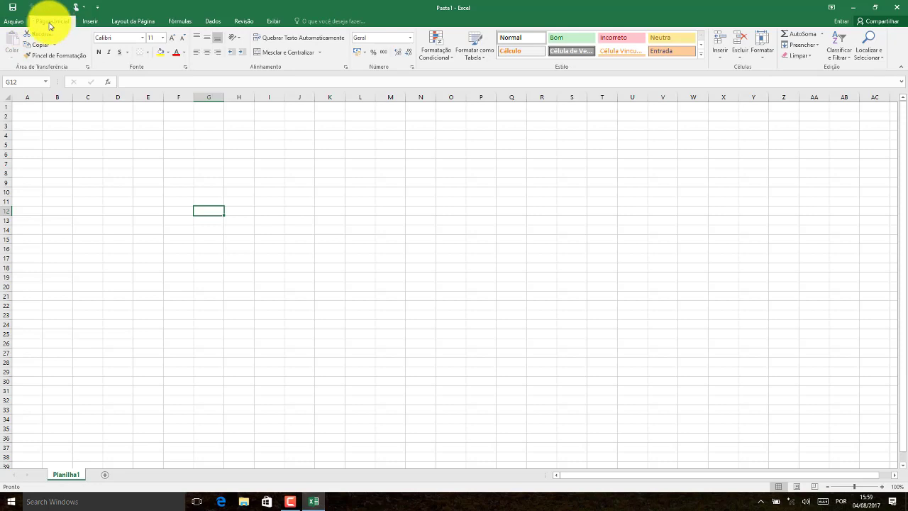
{"action": "left_click", "coordinate": [92, 21]}
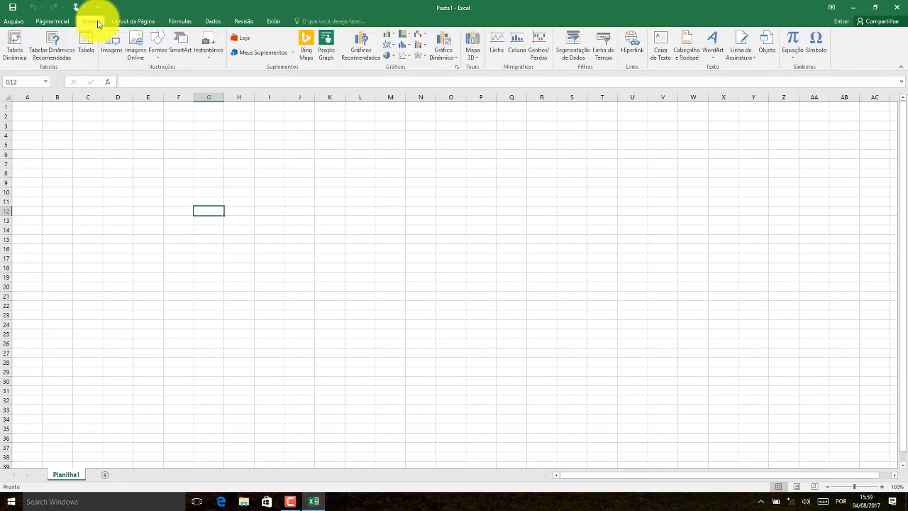
{"action": "left_click", "coordinate": [132, 23]}
{"action": "left_click", "coordinate": [180, 21]}
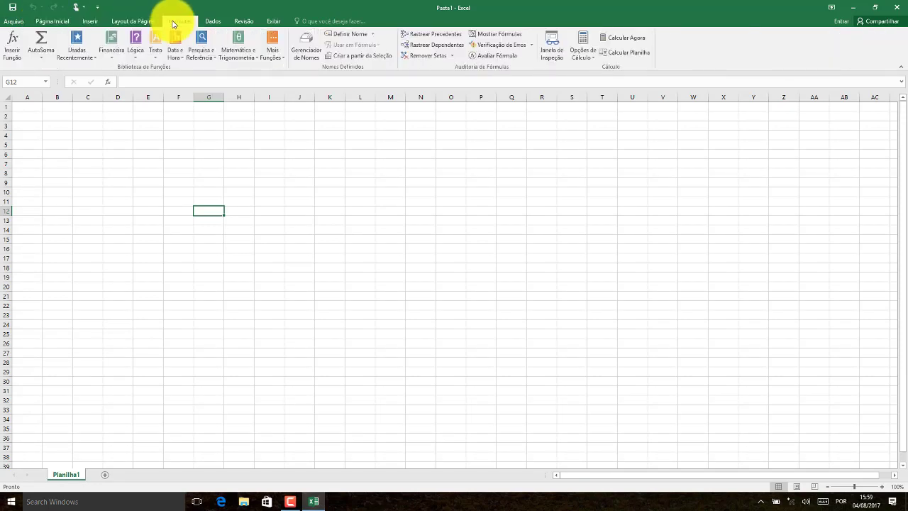
{"action": "left_click", "coordinate": [213, 21]}
{"action": "left_click", "coordinate": [243, 21]}
{"action": "left_click", "coordinate": [273, 21]}
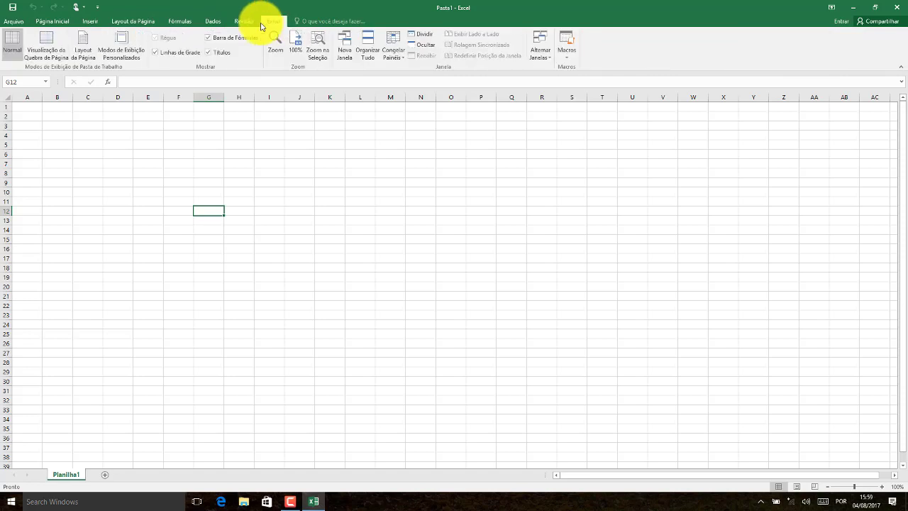
Go through Página Inicial, Inserir, Layout da Página, Fórmulas, Dados and Revisão tabs again.
{"action": "left_click", "coordinate": [54, 23]}
{"action": "left_click", "coordinate": [90, 21]}
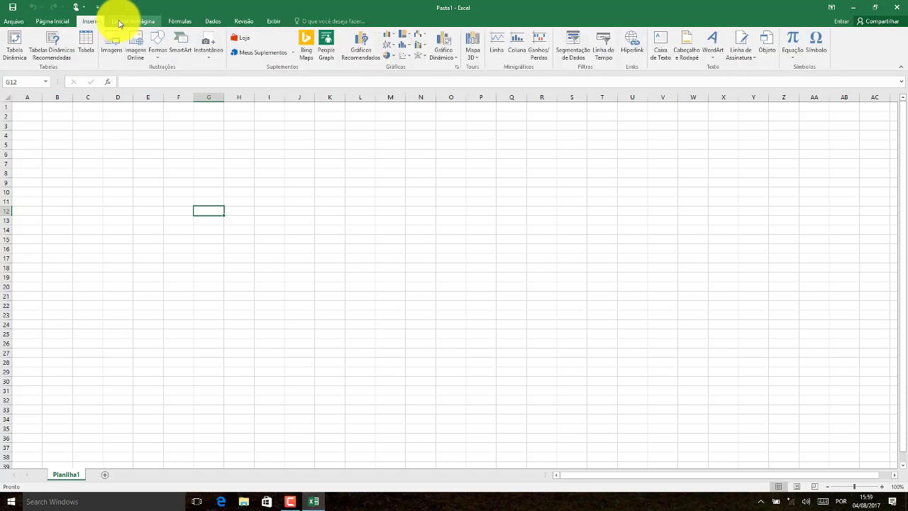
{"action": "left_click", "coordinate": [133, 21]}
{"action": "left_click", "coordinate": [180, 21]}
{"action": "left_click", "coordinate": [213, 21]}
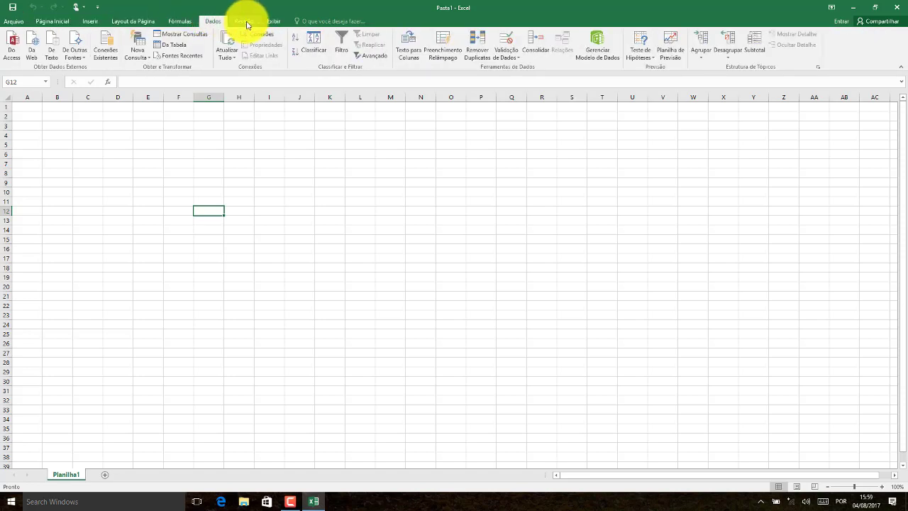
{"action": "left_click", "coordinate": [243, 22]}
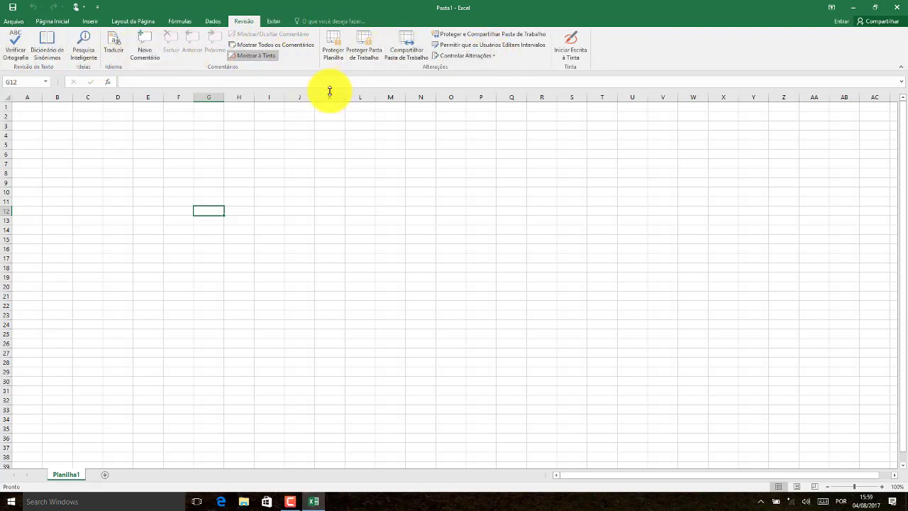
Tour Página Inicial through Exibir once more, then select the Name Box address.
{"action": "left_click", "coordinate": [39, 22]}
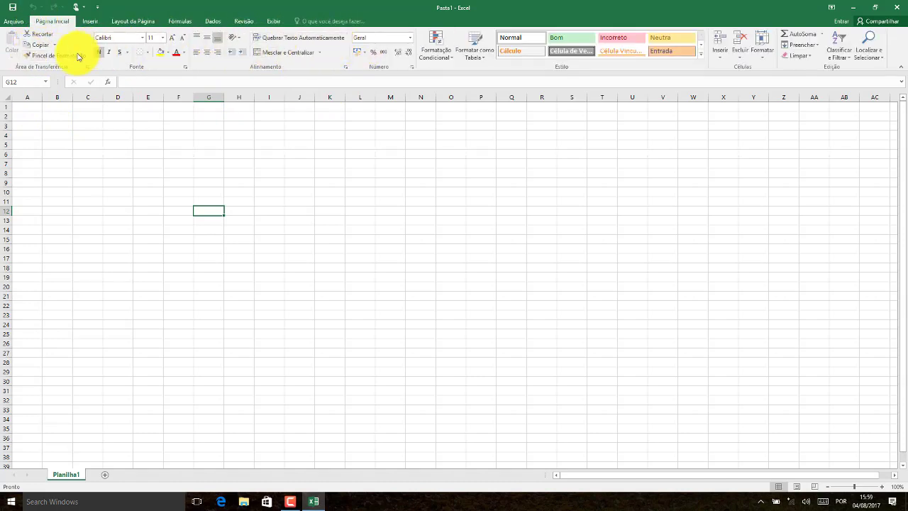
{"action": "left_click", "coordinate": [90, 22]}
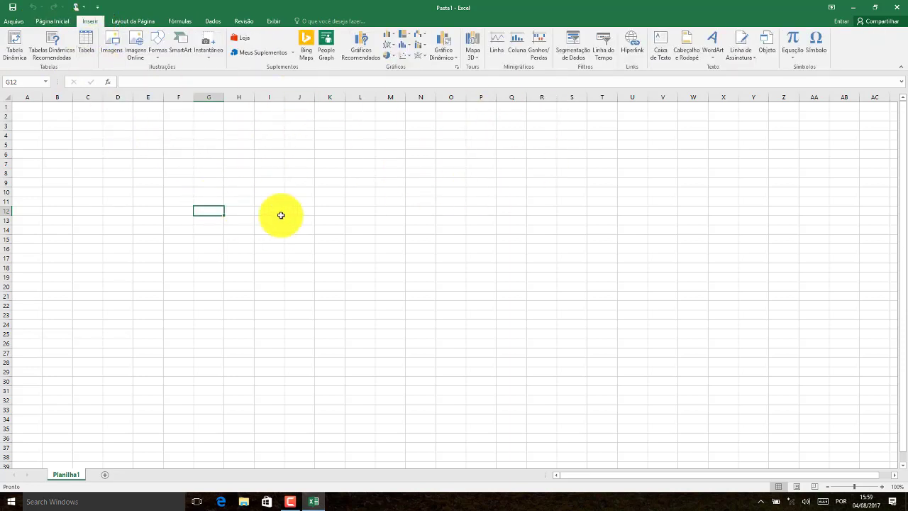
{"action": "left_click", "coordinate": [127, 21]}
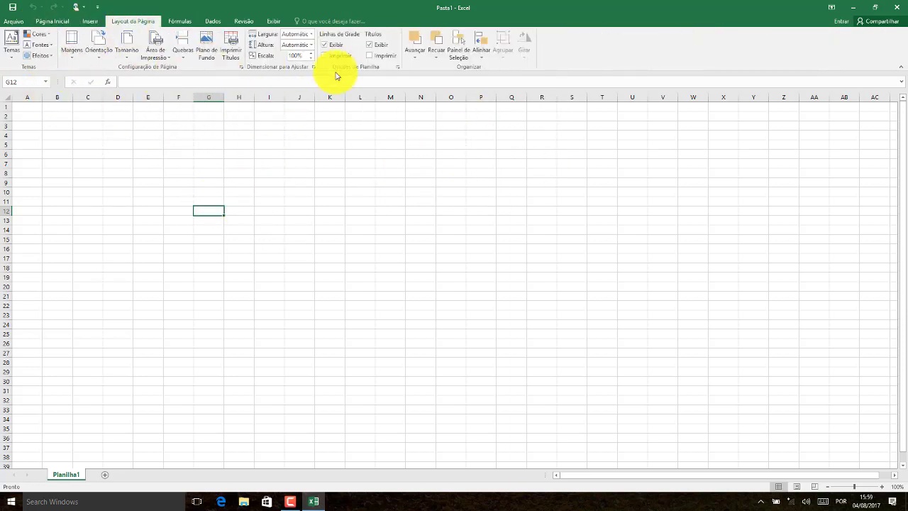
{"action": "left_click", "coordinate": [179, 21]}
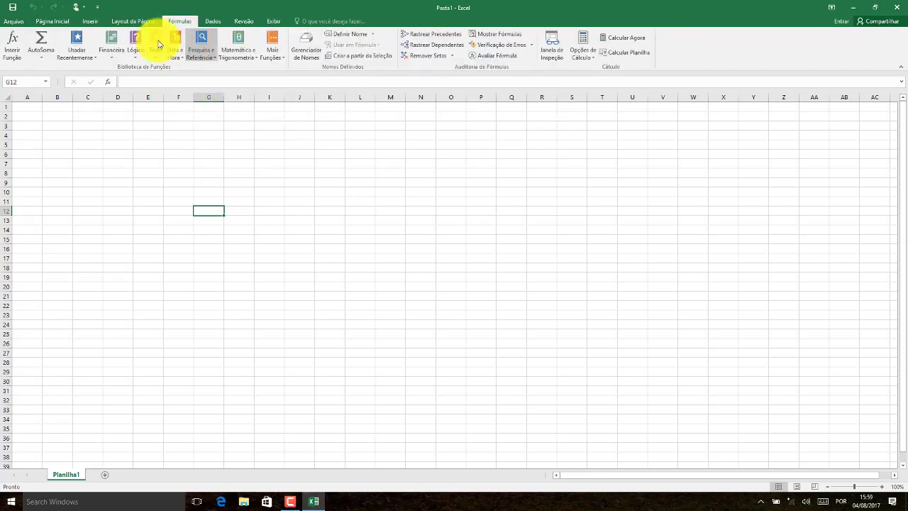
{"action": "left_click", "coordinate": [206, 23]}
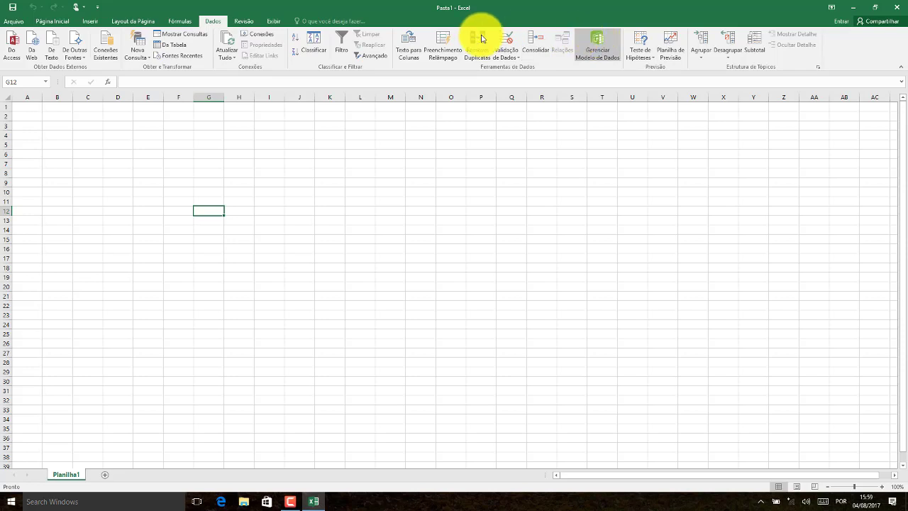
{"action": "left_click", "coordinate": [245, 21]}
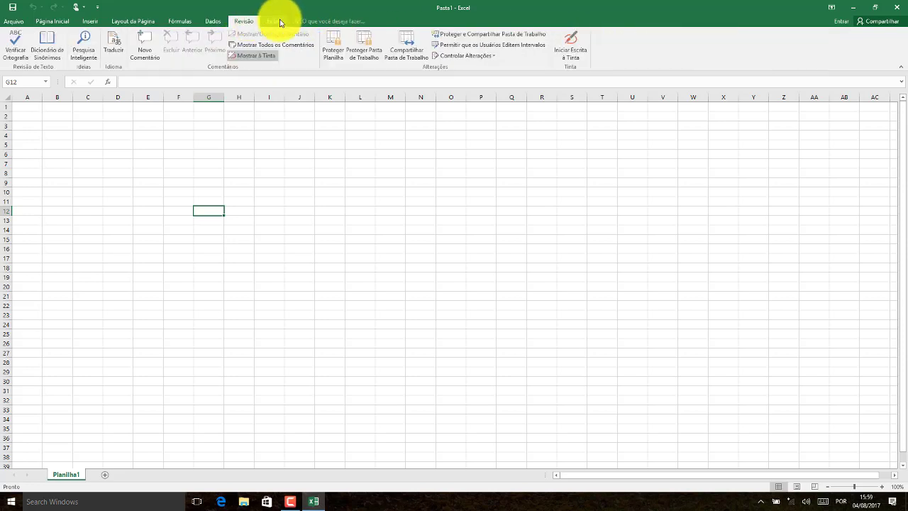
{"action": "left_click", "coordinate": [277, 21]}
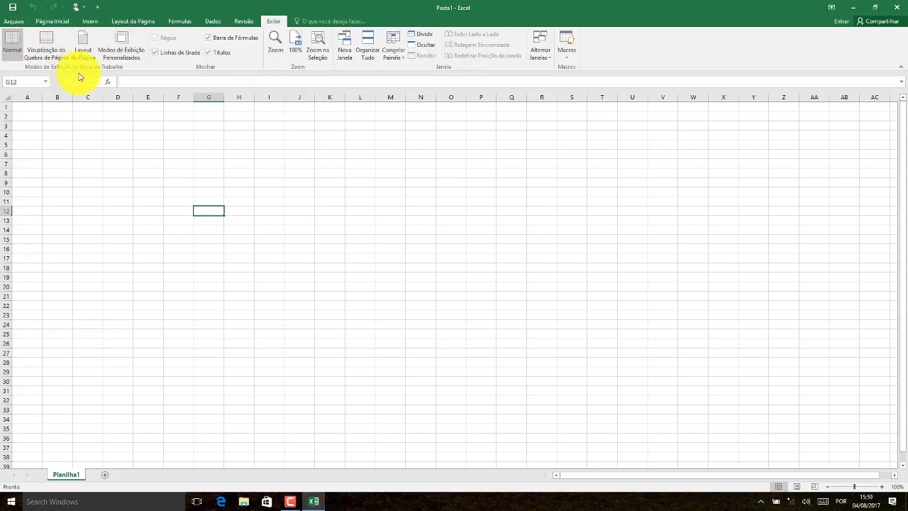
{"action": "left_click", "coordinate": [12, 80]}
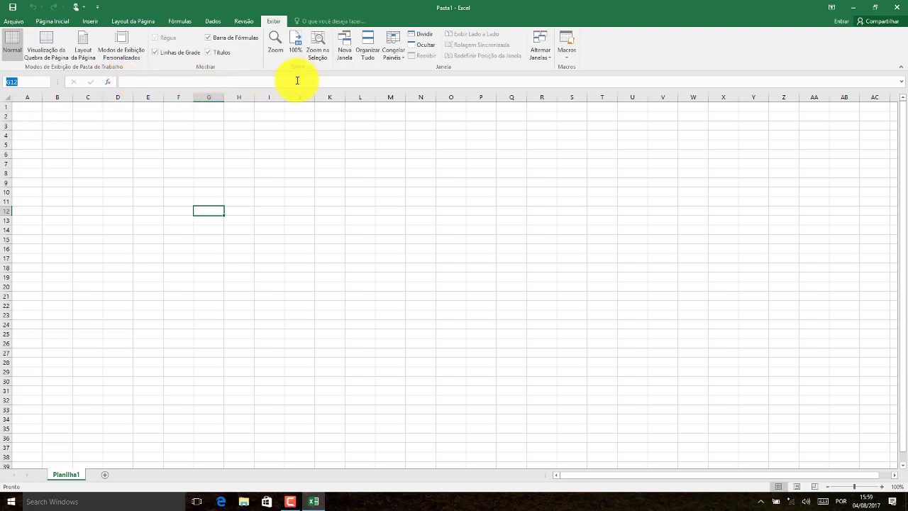
Select several cells in the empty grid, leaving cell E5 active.
{"action": "left_click", "coordinate": [213, 162]}
{"action": "left_click", "coordinate": [32, 106]}
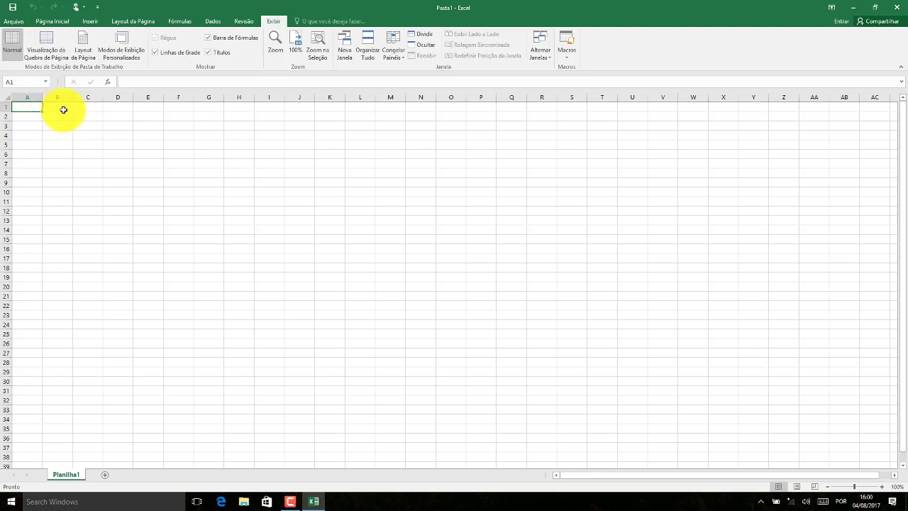
{"action": "left_click", "coordinate": [117, 125]}
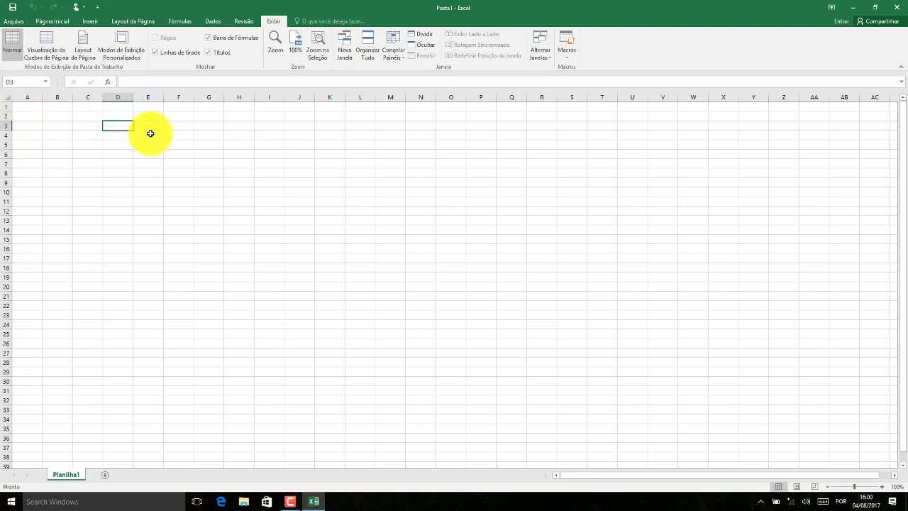
{"action": "left_click", "coordinate": [208, 165]}
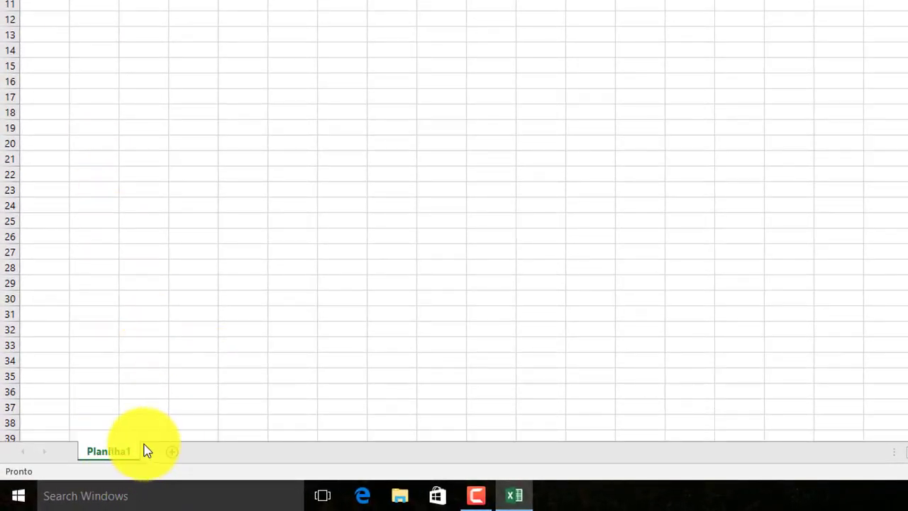
Add sheets Planilha2 through Planilha5 and bring up the Planilha5 tab's context menu.
{"action": "left_click", "coordinate": [173, 453]}
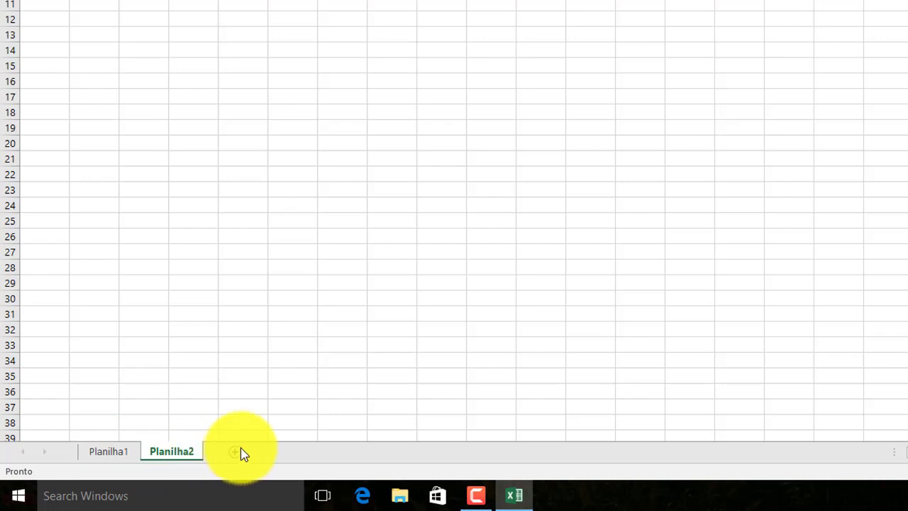
{"action": "left_click", "coordinate": [236, 451]}
{"action": "left_click", "coordinate": [339, 451]}
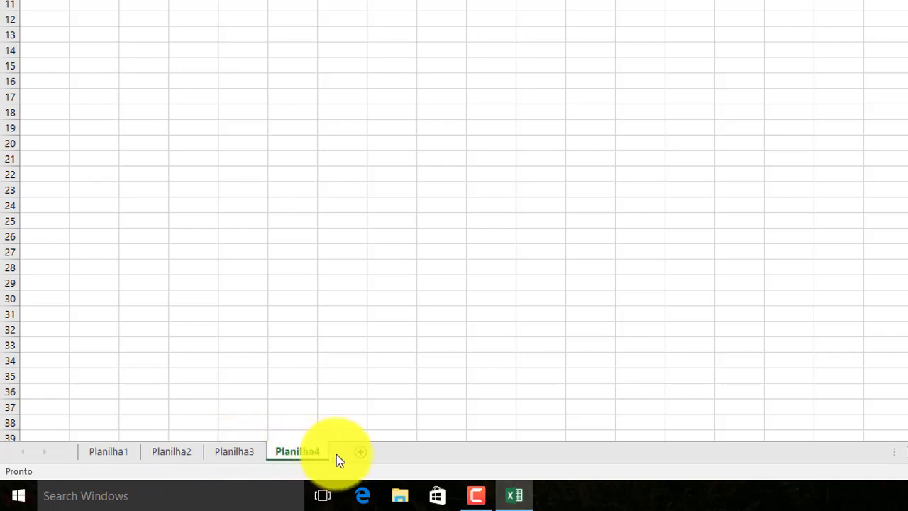
{"action": "left_click", "coordinate": [404, 451]}
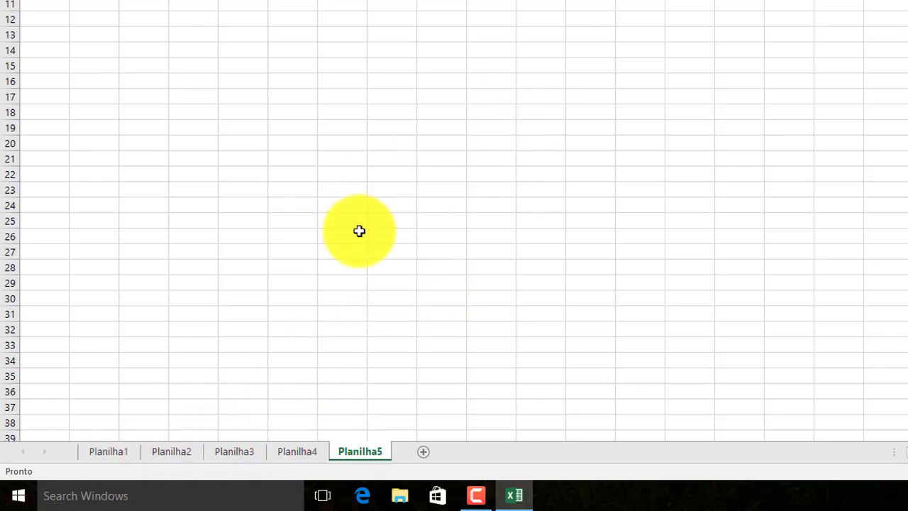
{"action": "right_click", "coordinate": [373, 452]}
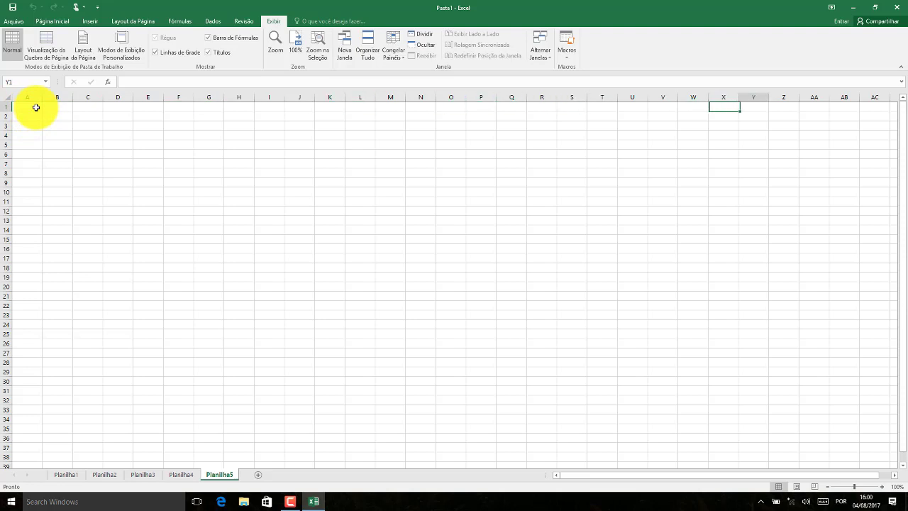
Move along row 1 with the arrow keys, jump to column XFD, then back with Ctrl+Left.
{"action": "key", "text": "Right"}
{"action": "key", "text": "Right"}
{"action": "key", "text": "Right"}
{"action": "key", "text": "Right"}
{"action": "key", "text": "Right"}
{"action": "key", "text": "Right"}
{"action": "key", "text": "Right"}
{"action": "key", "text": "Right"}
{"action": "key", "text": "Right"}
{"action": "key", "text": "Right"}
{"action": "key", "text": "Right"}
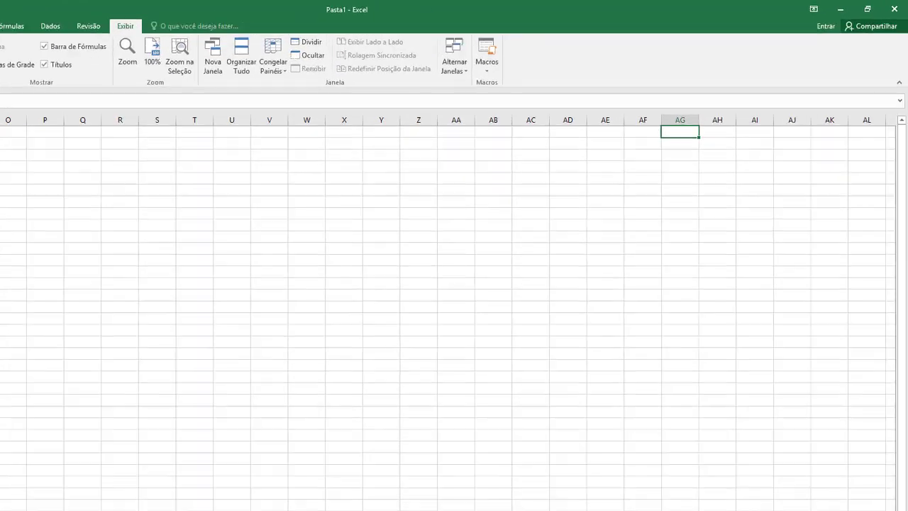
{"action": "key", "text": "Right"}
{"action": "key", "text": "Right"}
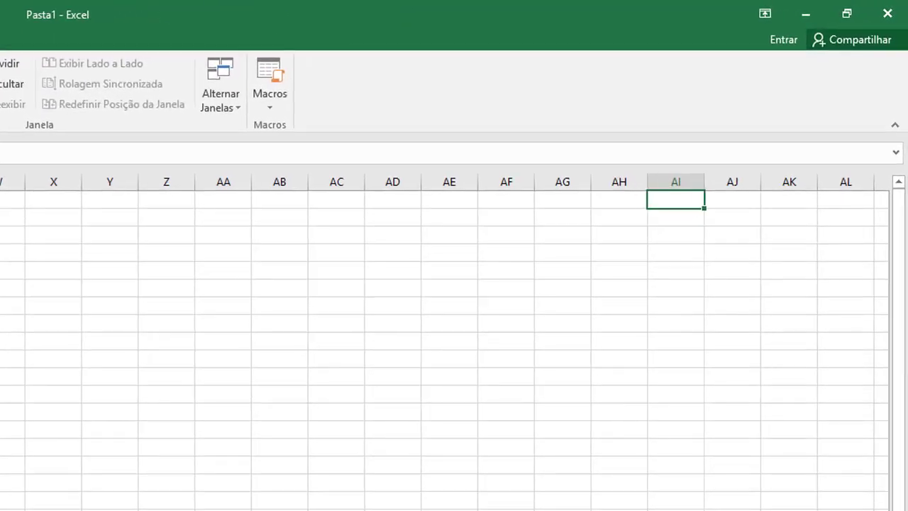
{"action": "key", "text": "Right"}
{"action": "key", "text": "Right"}
{"action": "key", "text": "Right"}
{"action": "key", "text": "Right"}
{"action": "key", "text": "Right"}
{"action": "key", "text": "Right"}
{"action": "key", "text": "Right"}
{"action": "key", "text": "Right"}
{"action": "key", "text": "Right"}
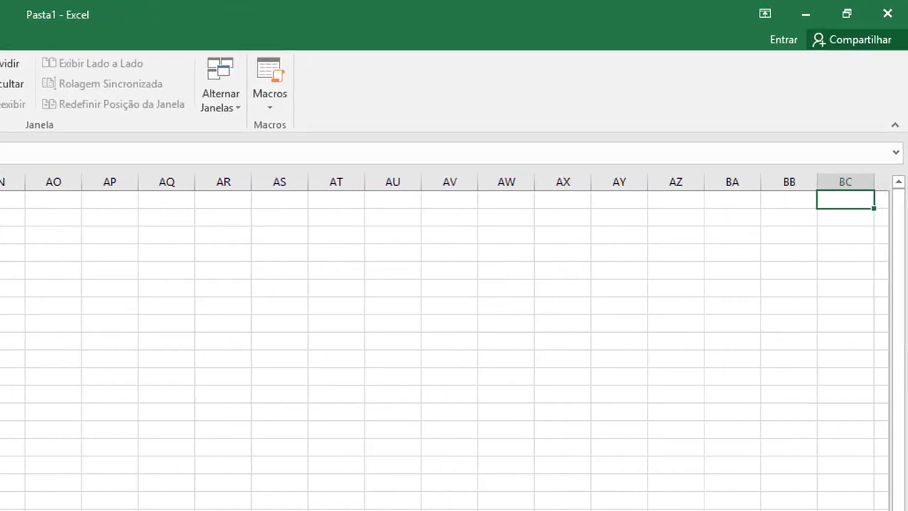
{"action": "key", "text": "Left"}
{"action": "key", "text": "Left"}
{"action": "key", "text": "Right"}
{"action": "key", "text": "Right"}
{"action": "key", "text": "Right"}
{"action": "key", "text": "Right"}
{"action": "key", "text": "Right"}
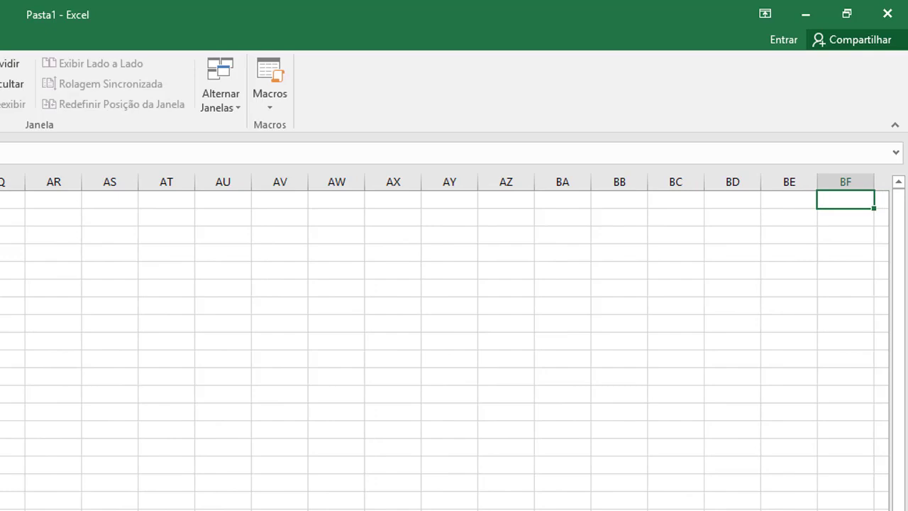
{"action": "key", "text": "Right"}
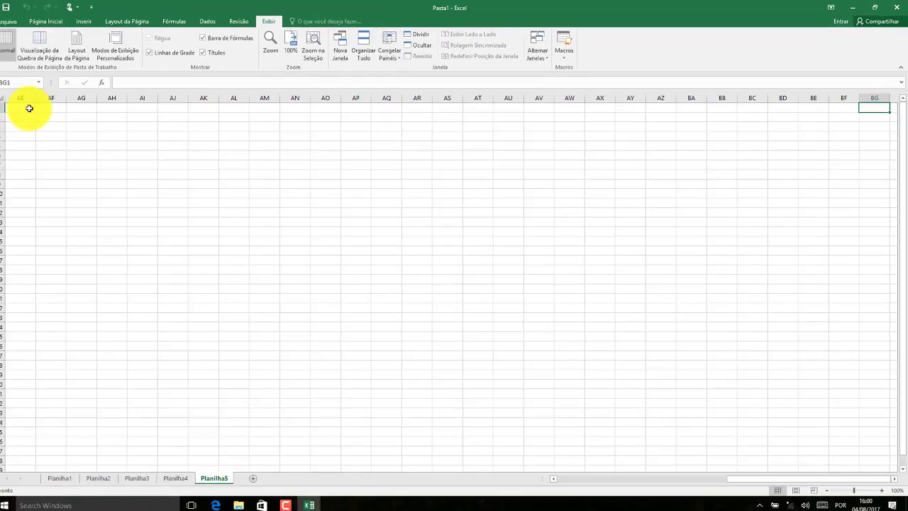
{"action": "key", "text": "ctrl+Right"}
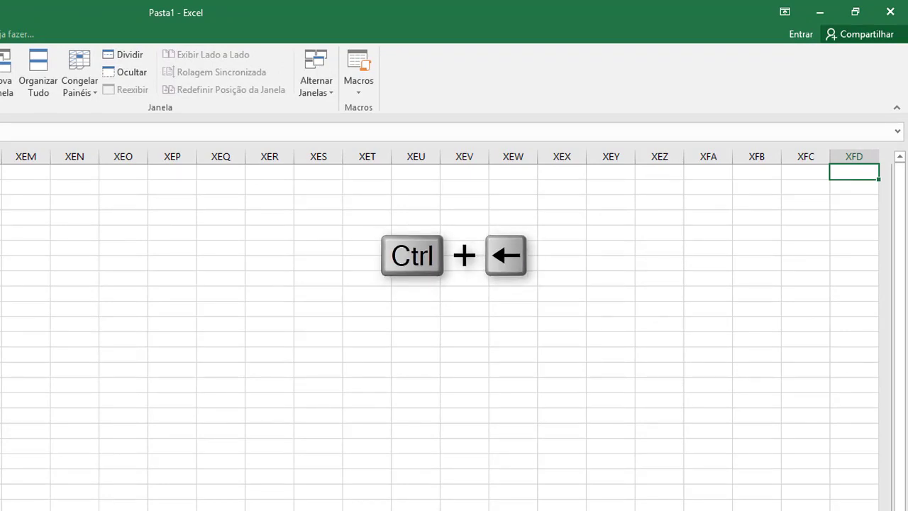
{"action": "key", "text": "ctrl+Left"}
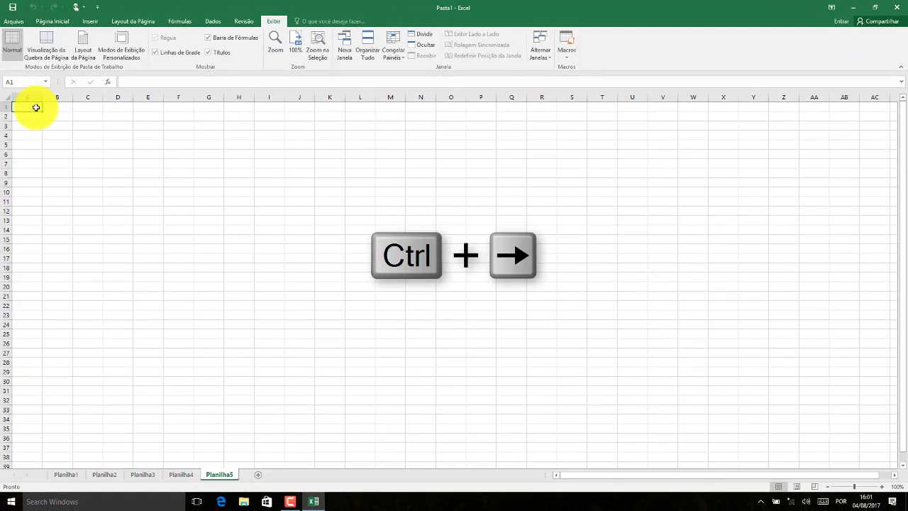
{"action": "key", "text": "ctrl+Right"}
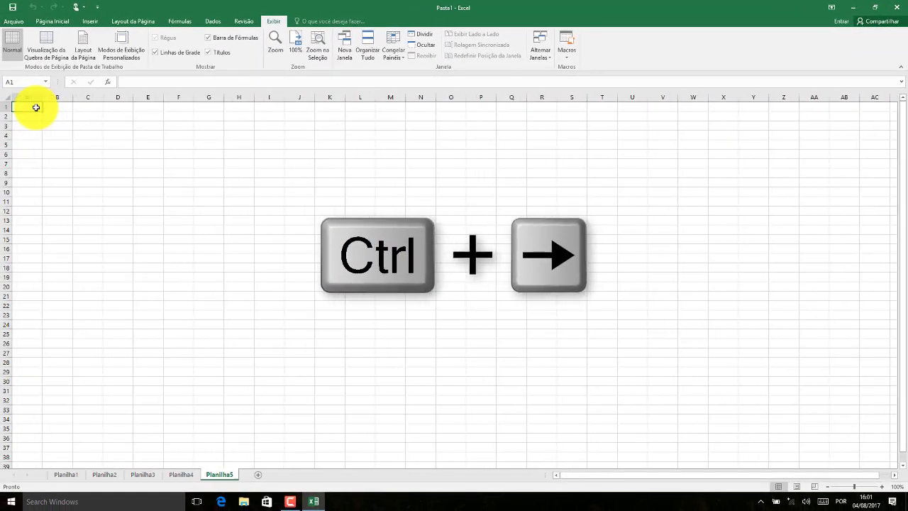
{"action": "key", "text": "ctrl+Right"}
{"action": "key", "text": "ctrl+Left"}
{"action": "key", "text": "ctrl+Down"}
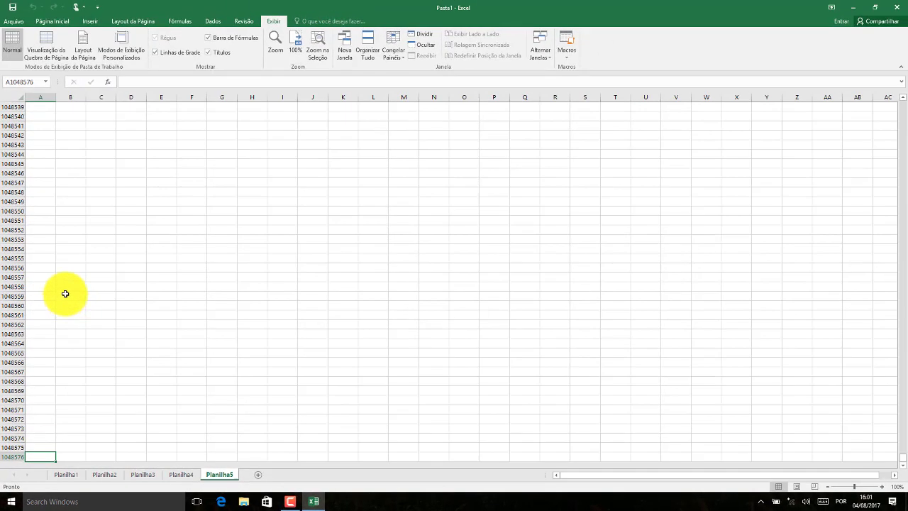
{"action": "key", "text": "ctrl+Up"}
{"action": "key", "text": "ctrl+Right"}
{"action": "key", "text": "ctrl+Left"}
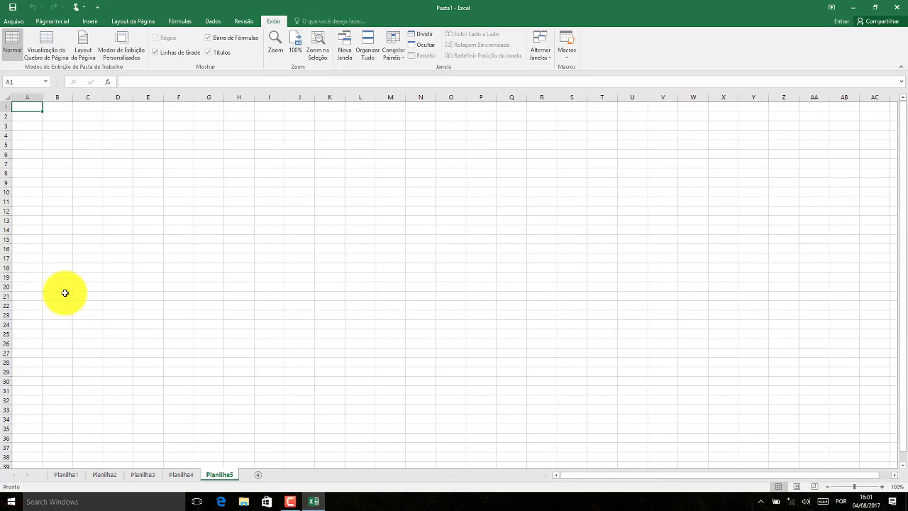
{"action": "key", "text": "ctrl+Down"}
{"action": "key", "text": "ctrl+Up"}
{"action": "key", "text": "ctrl+Down"}
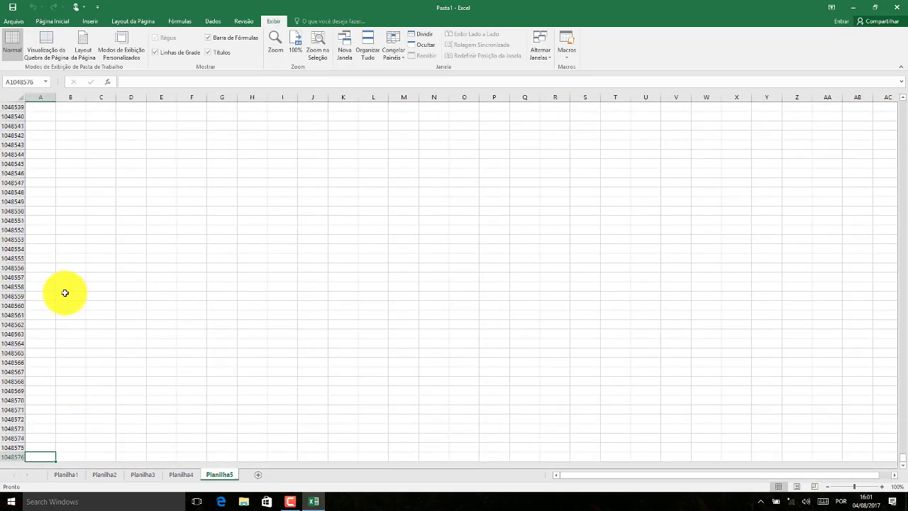
{"action": "key", "text": "ctrl+Right"}
{"action": "key", "text": "ctrl+Up"}
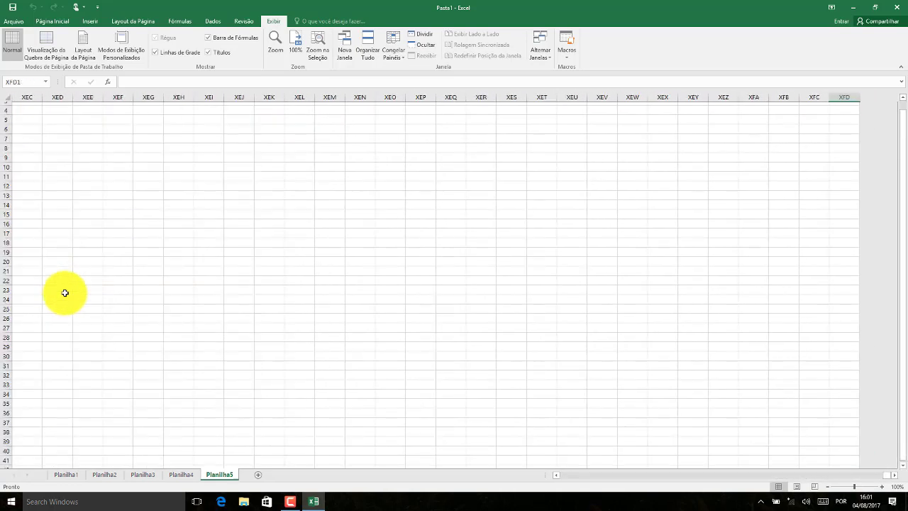
{"action": "key", "text": "ctrl+Left"}
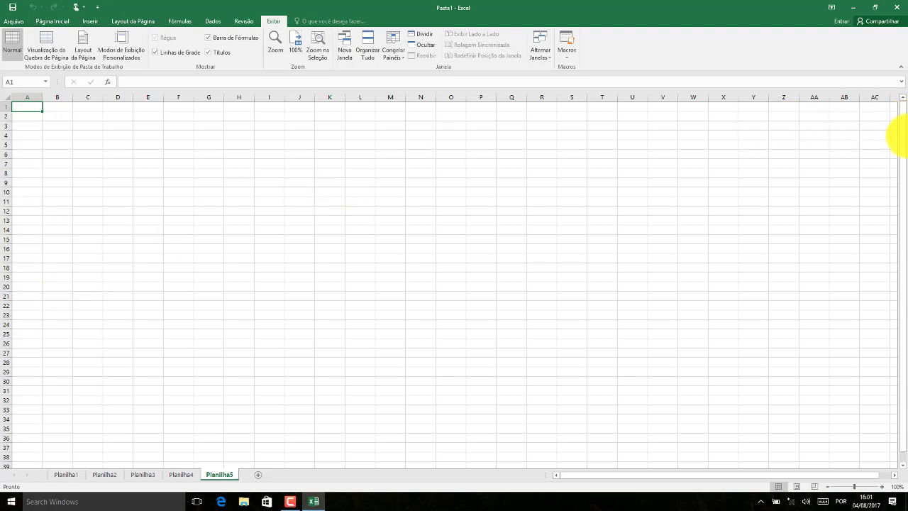
Nudge the view with the scroll bar arrows, then bring up sheet Planilha4.
{"action": "left_click", "coordinate": [902, 469]}
{"action": "left_click", "coordinate": [902, 469]}
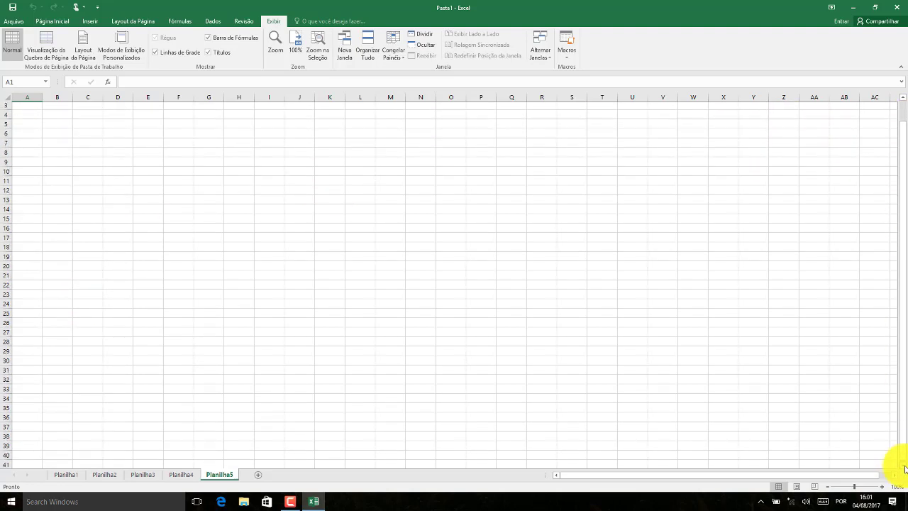
{"action": "left_click", "coordinate": [902, 469]}
{"action": "left_click", "coordinate": [894, 475]}
{"action": "left_click", "coordinate": [893, 475]}
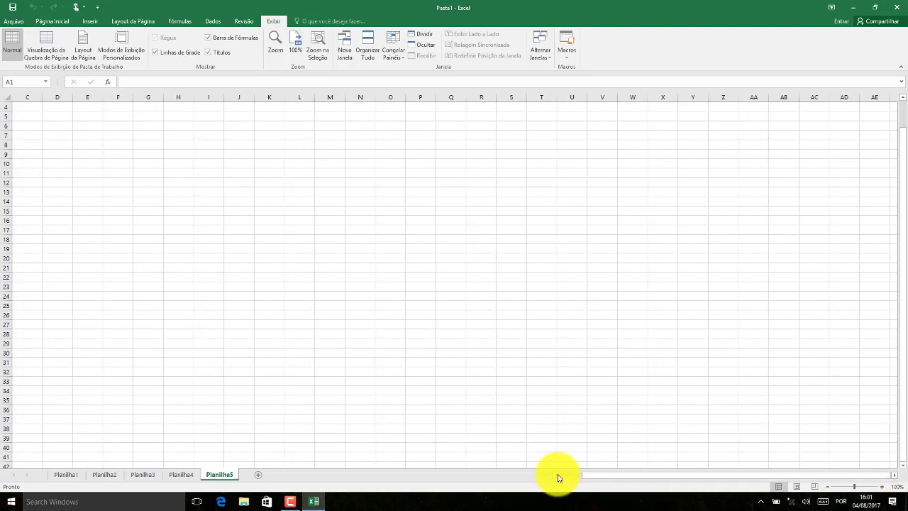
{"action": "left_click", "coordinate": [556, 475]}
{"action": "left_click", "coordinate": [556, 474]}
{"action": "left_click", "coordinate": [903, 104]}
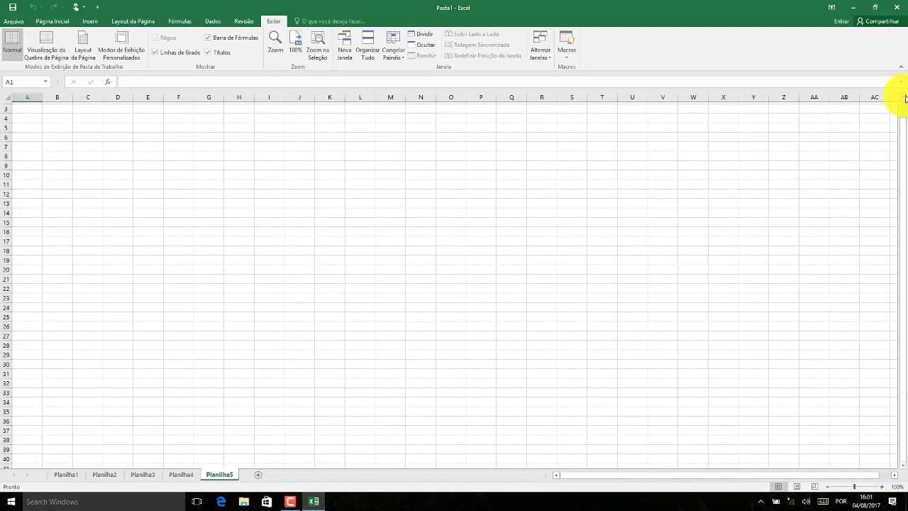
{"action": "left_click", "coordinate": [903, 104]}
{"action": "left_click", "coordinate": [904, 104]}
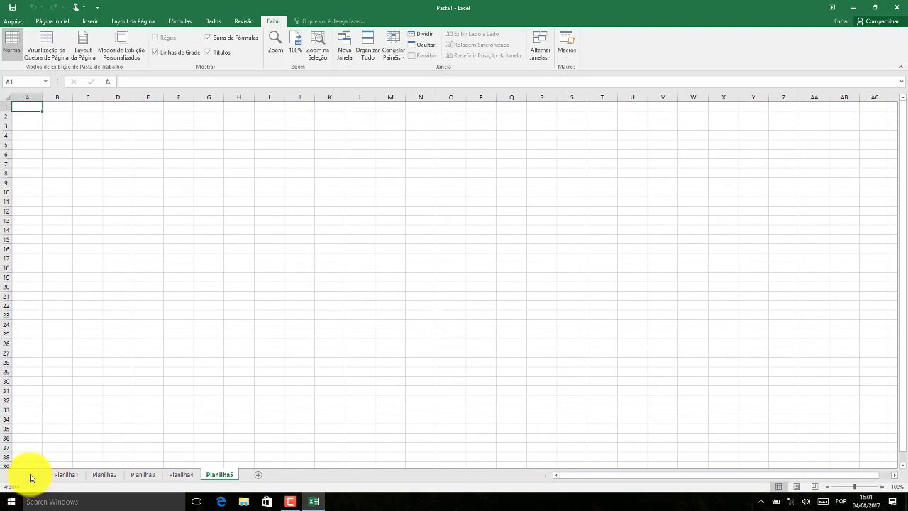
{"action": "left_click", "coordinate": [182, 475]}
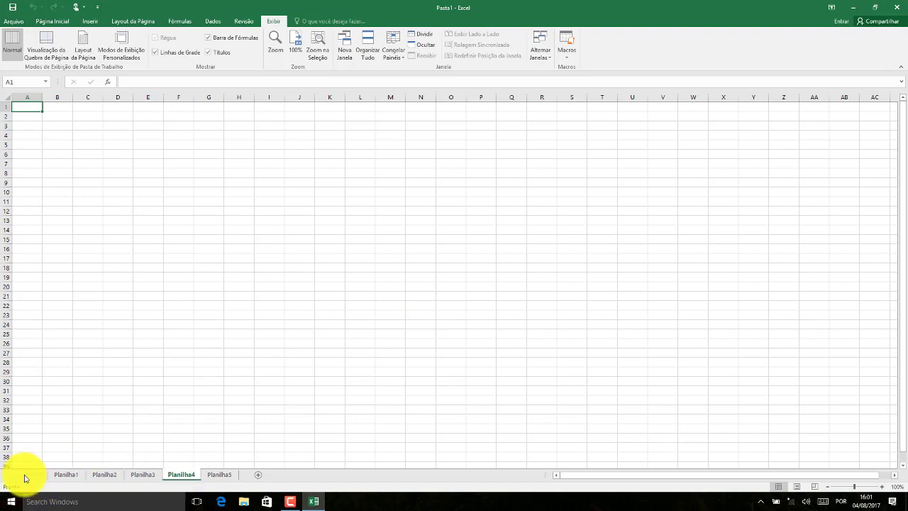